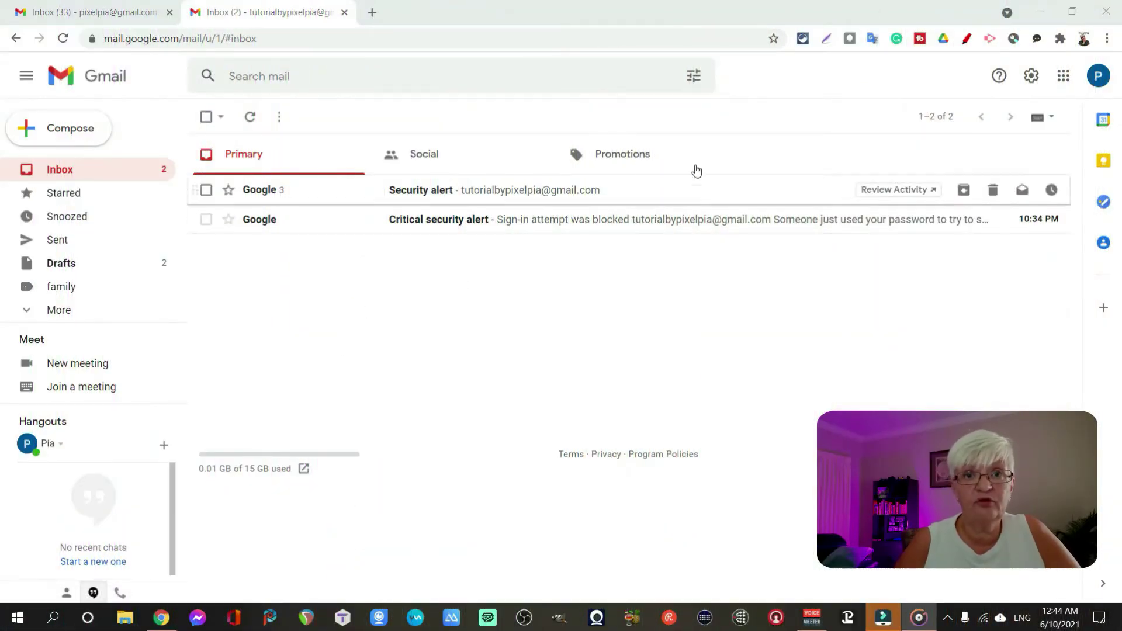
- Open the full Gmail settings on the Accounts and Import tab
click(1031, 76)
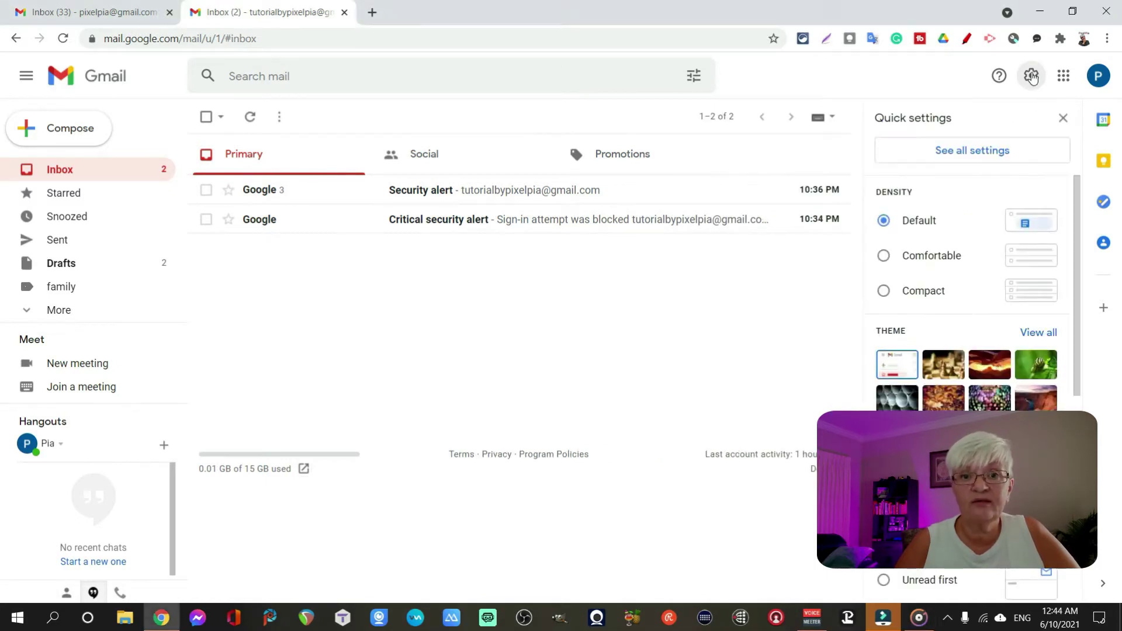
click(1011, 157)
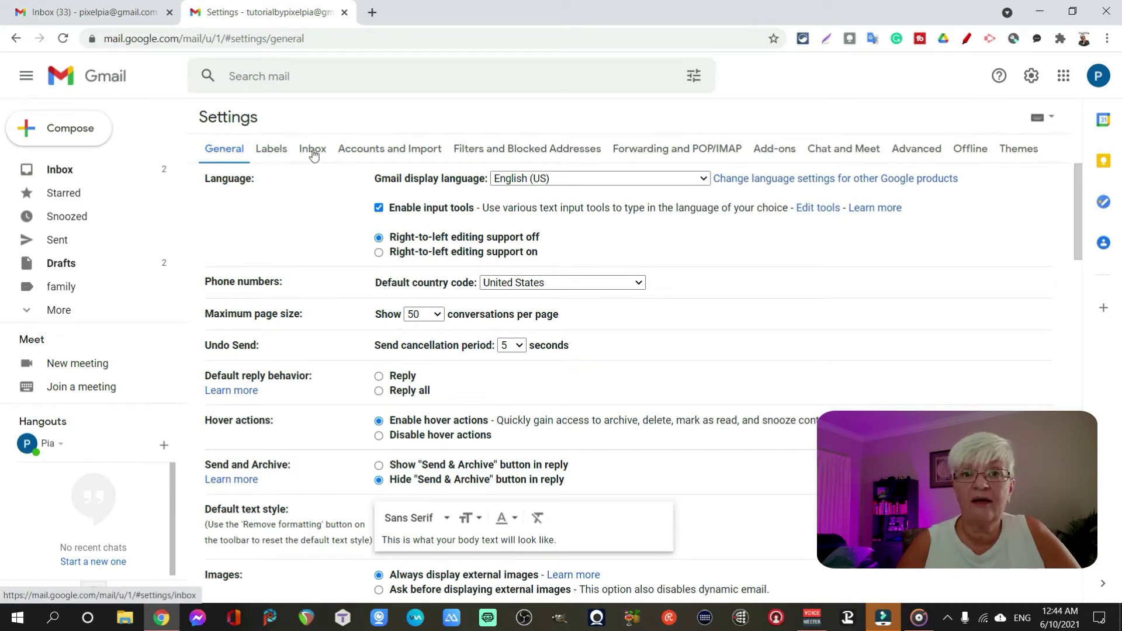
click(397, 150)
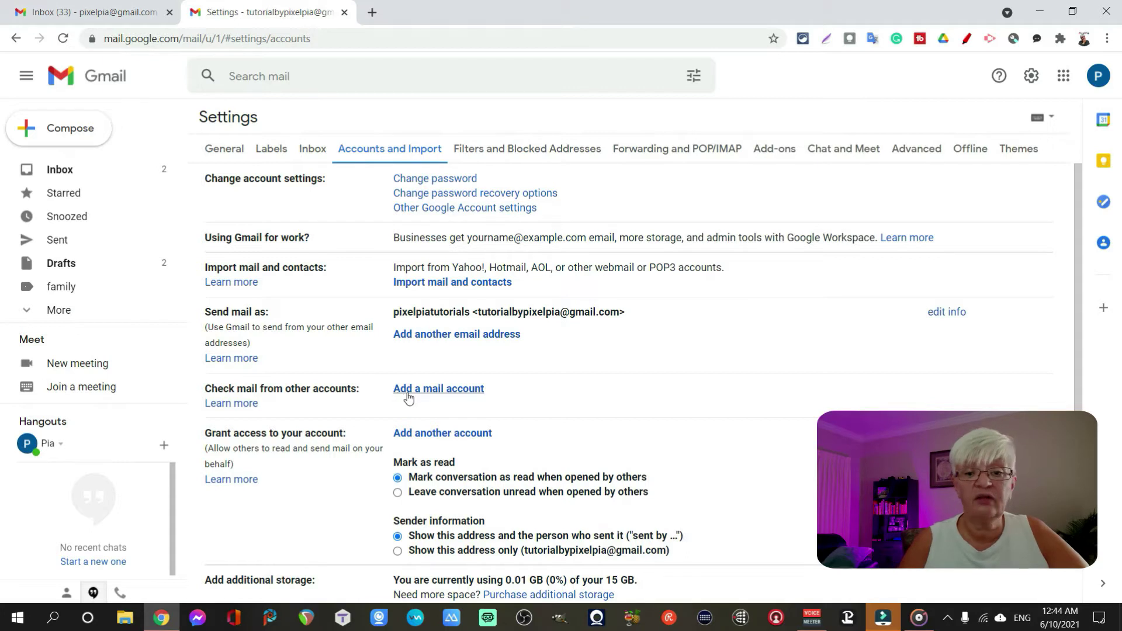
- Add the pixelpia.com mailbox address as a new mail account and choose Import emails (POP3)
click(453, 390)
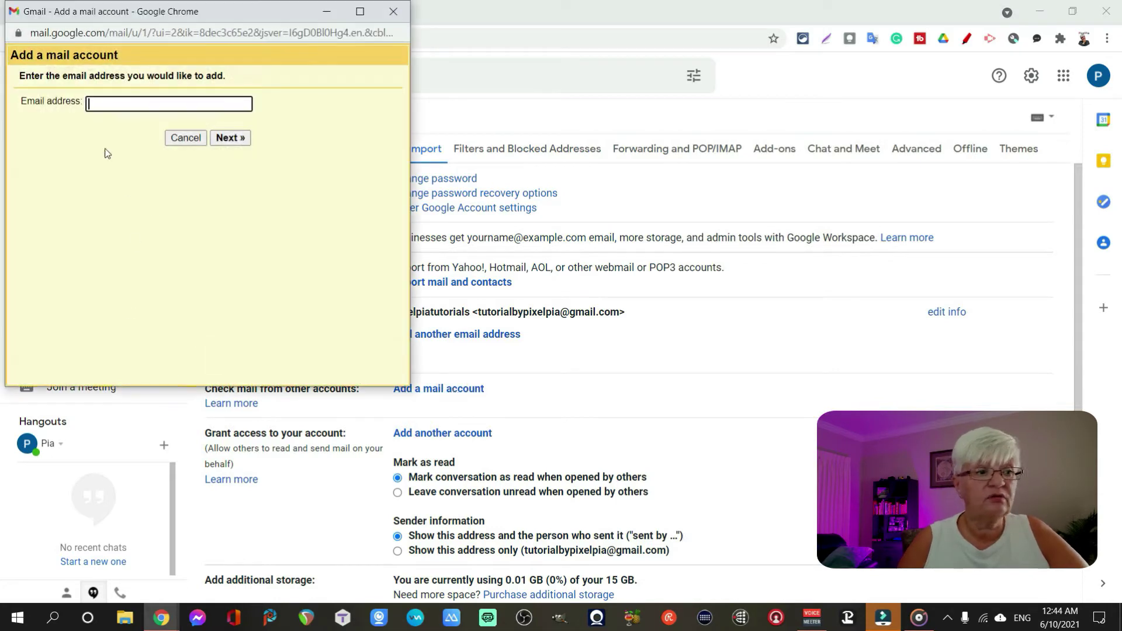
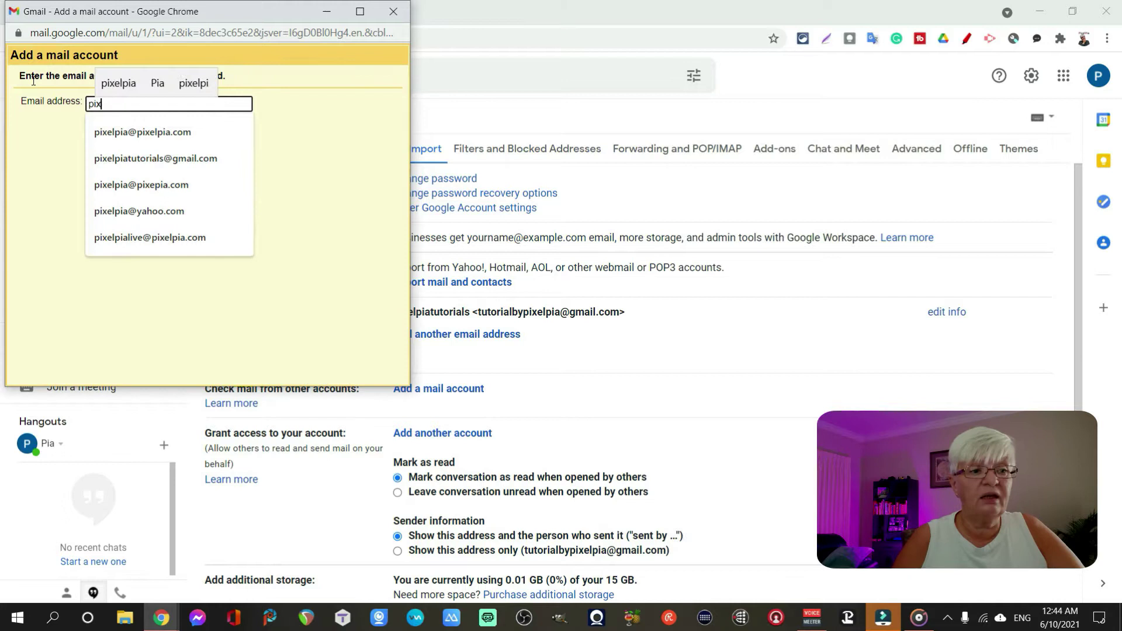
click(142, 132)
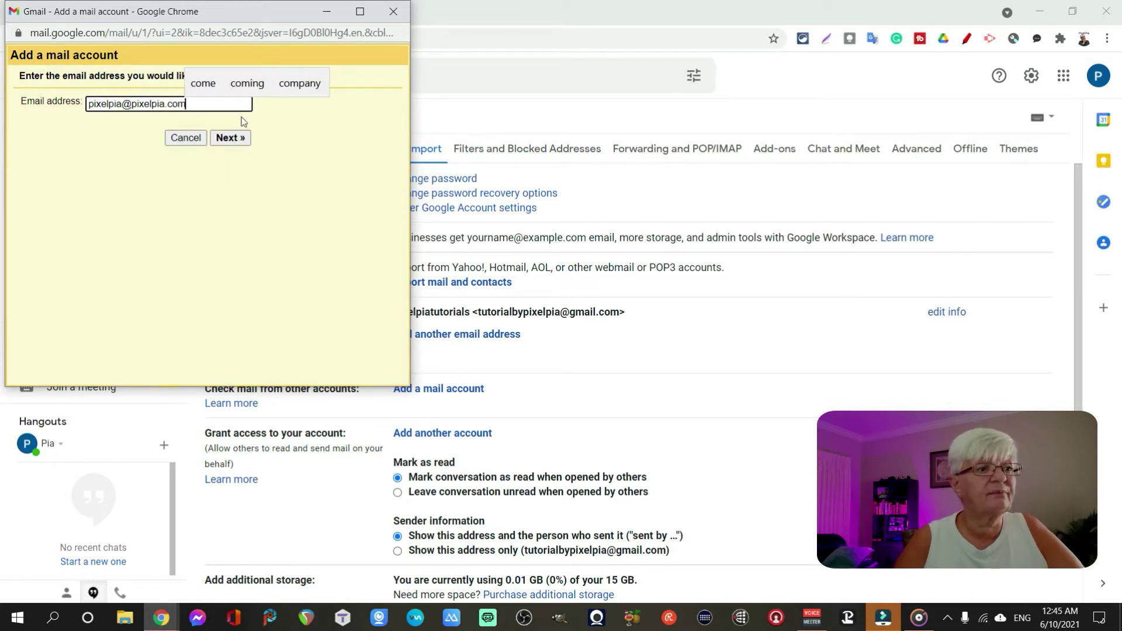
click(230, 143)
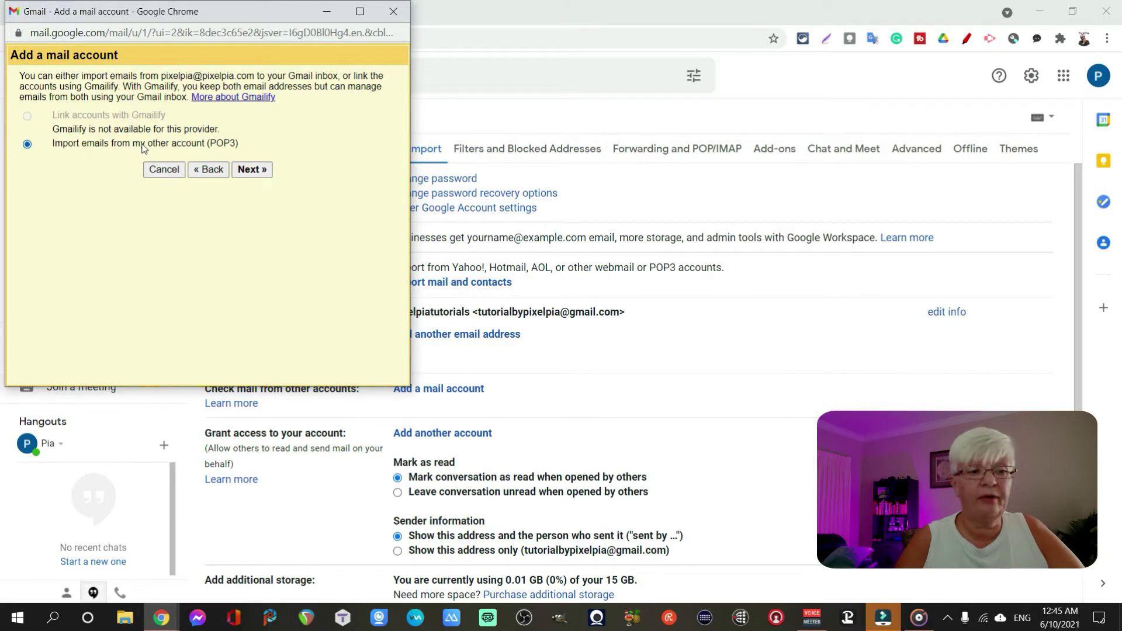
click(252, 170)
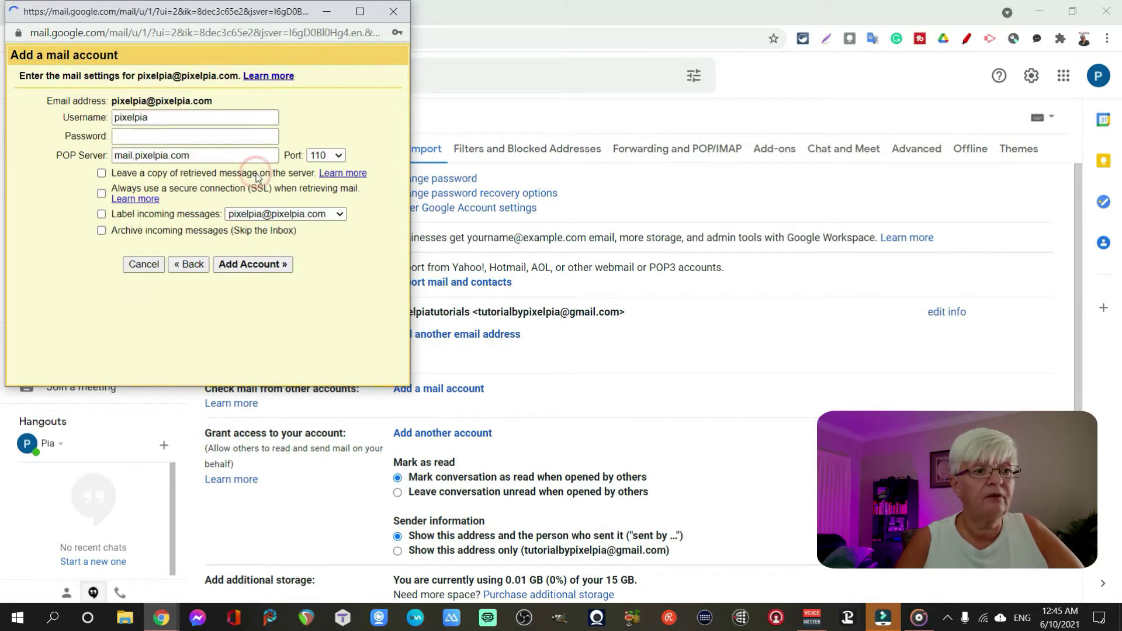
- Fill in the full address as username and the password, trim 'mail.' from the server, and set port 995
click(178, 117)
click(188, 146)
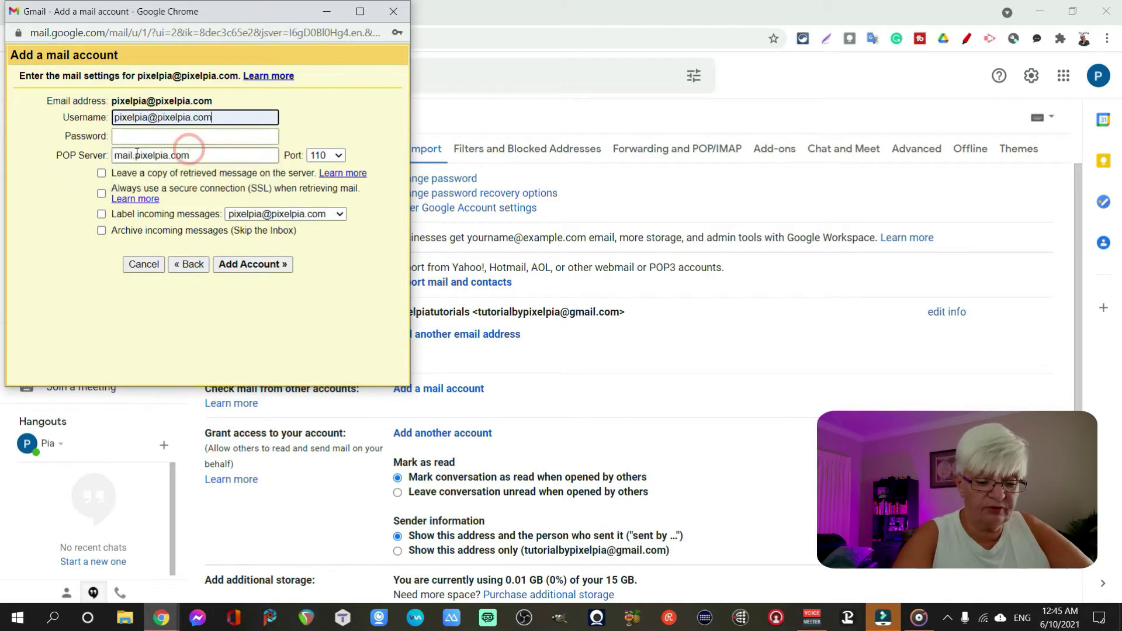
click(135, 138)
text(***)
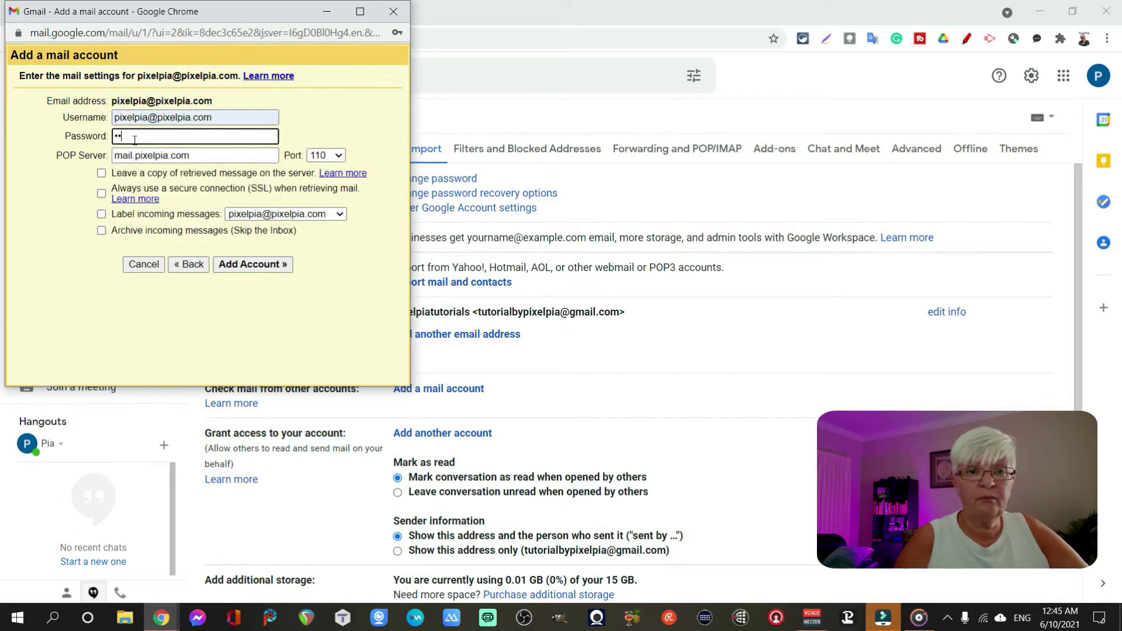
text(*****)
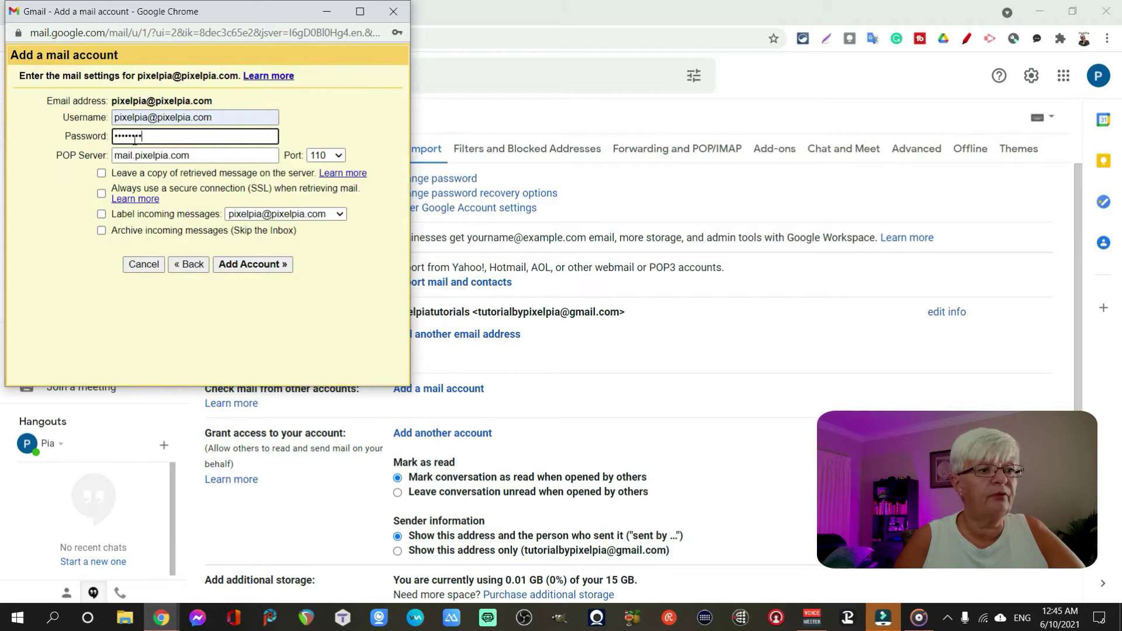
text(**)
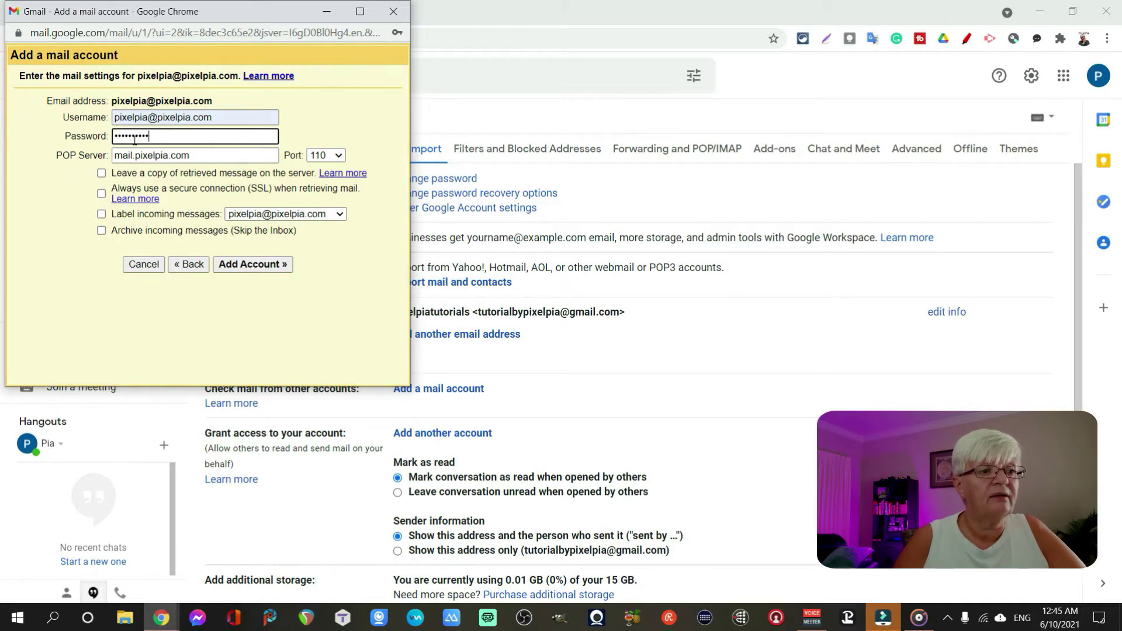
text(**)
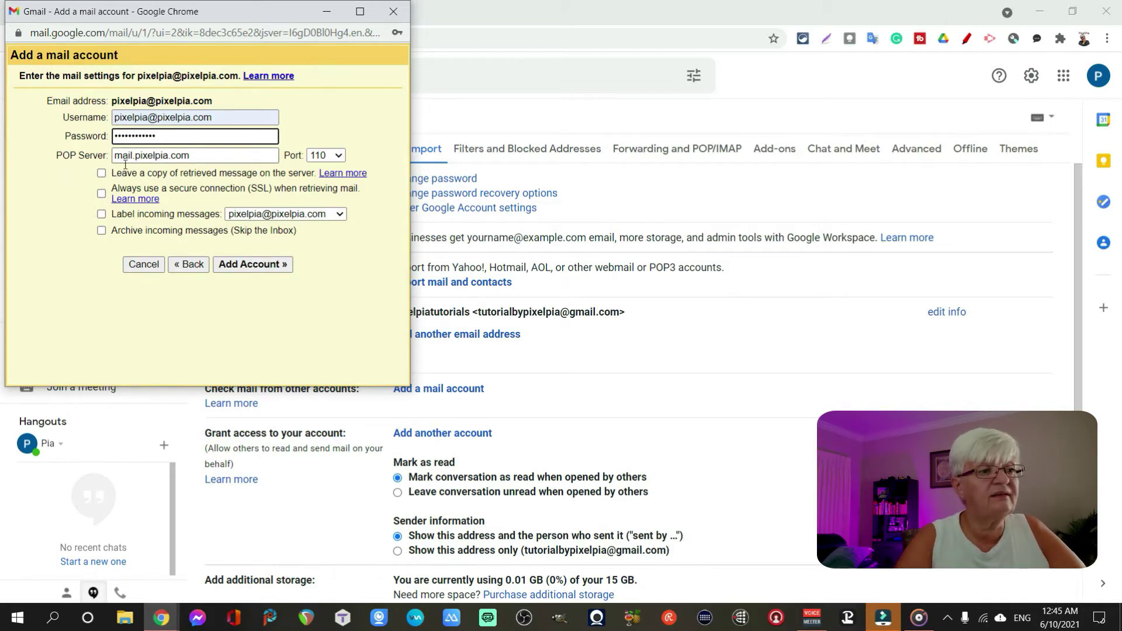
double_click(136, 156)
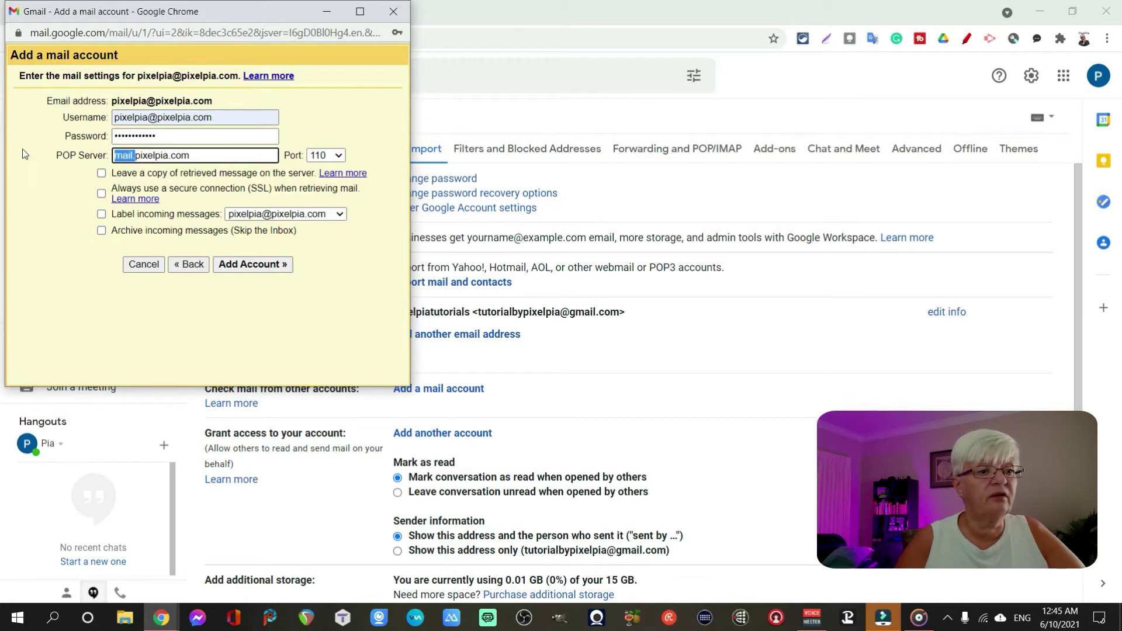
key(Delete)
key(Delete)
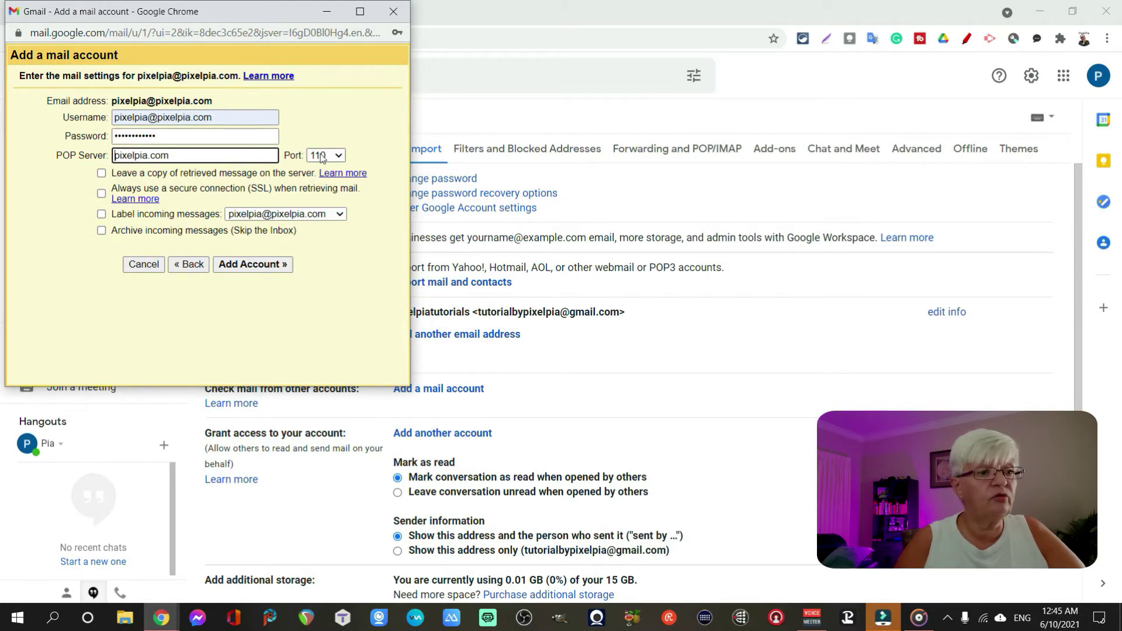
click(338, 156)
click(322, 205)
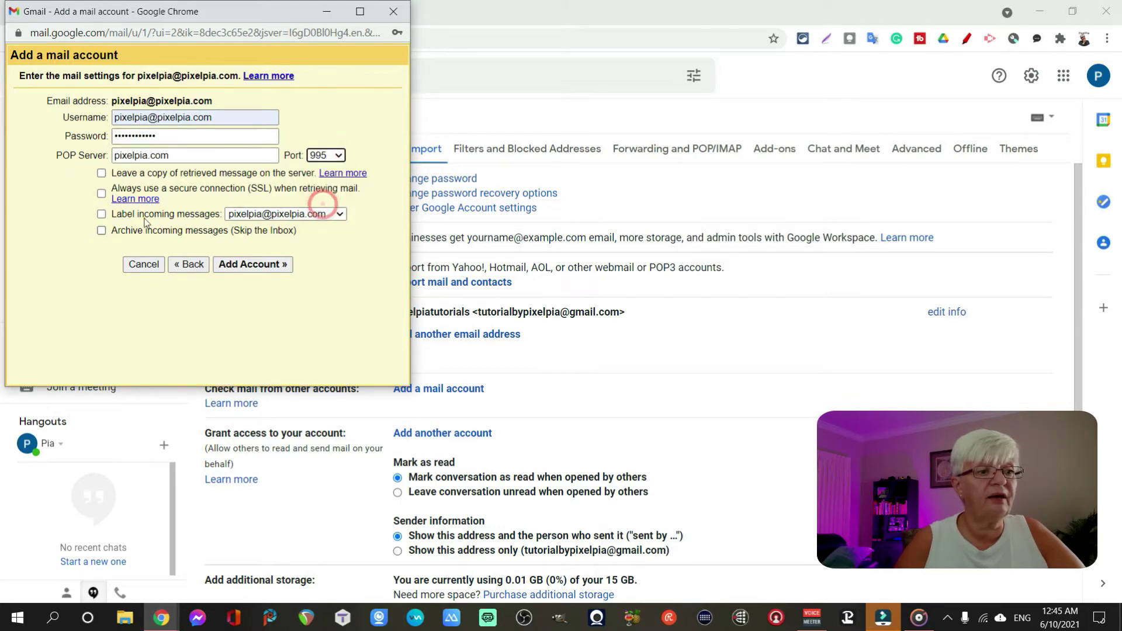
- Enable SSL, leave copies on the server, label and archive incoming mail, then add the account
click(101, 194)
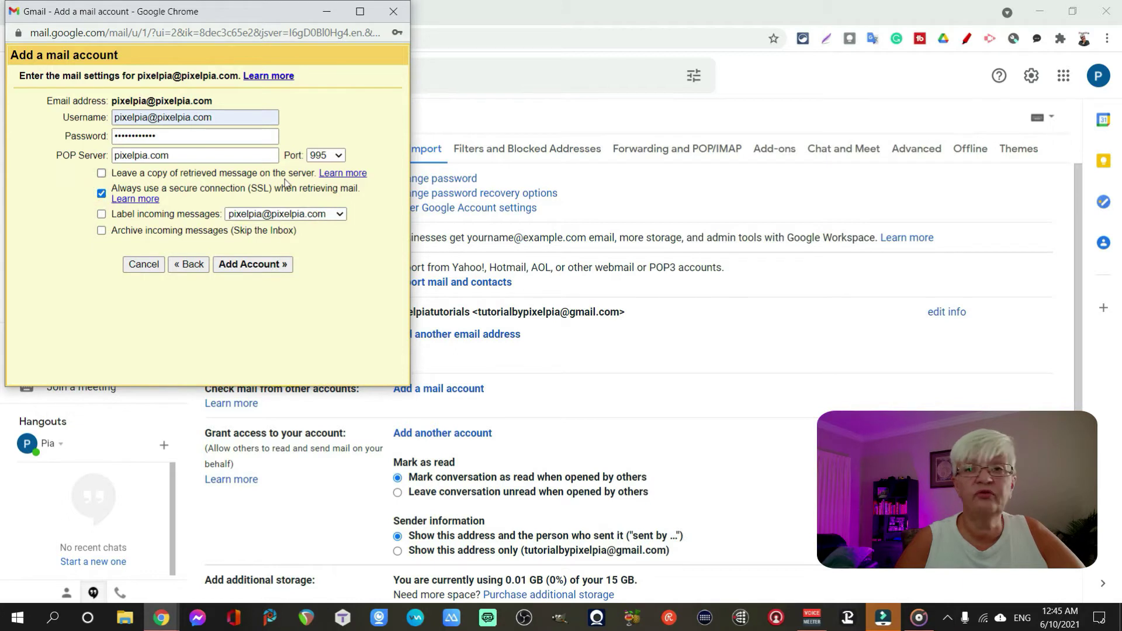
click(103, 174)
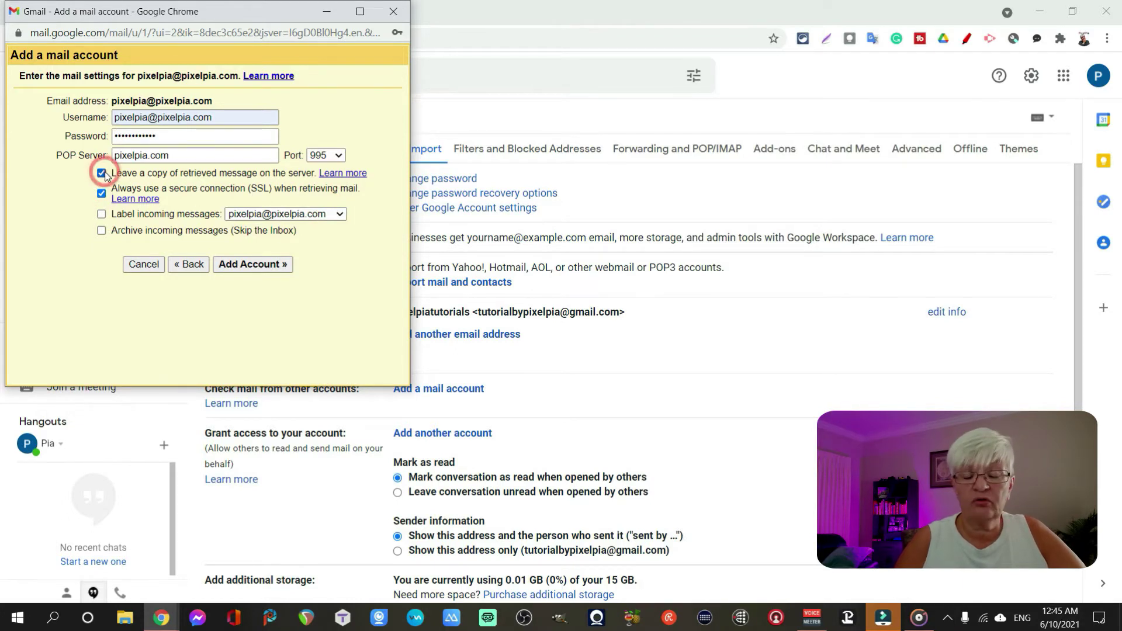
click(101, 214)
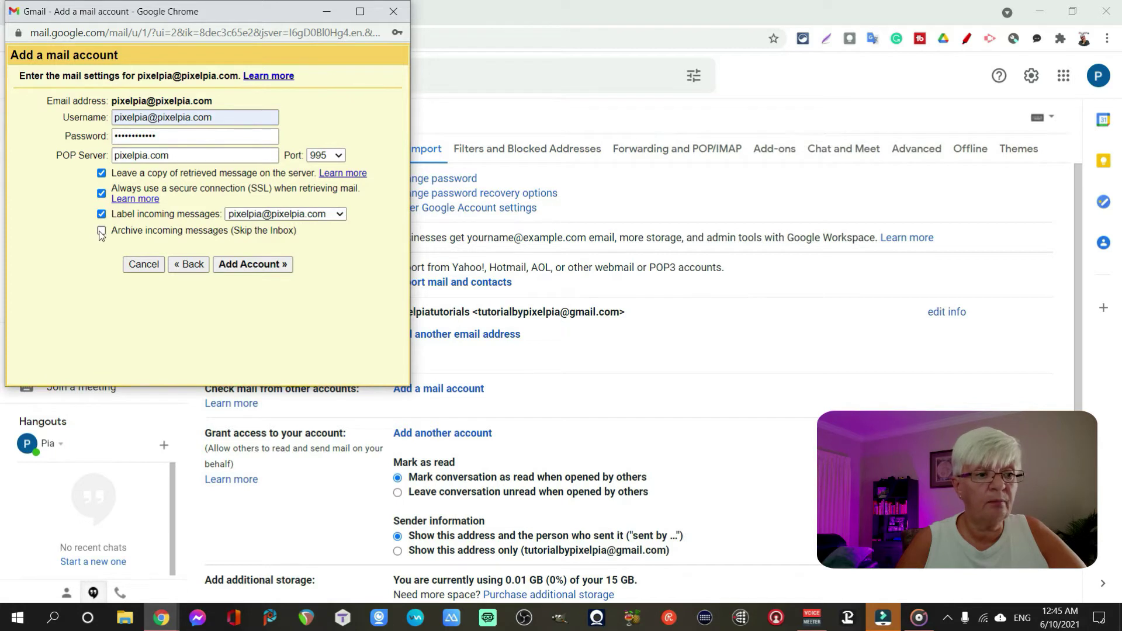
click(101, 231)
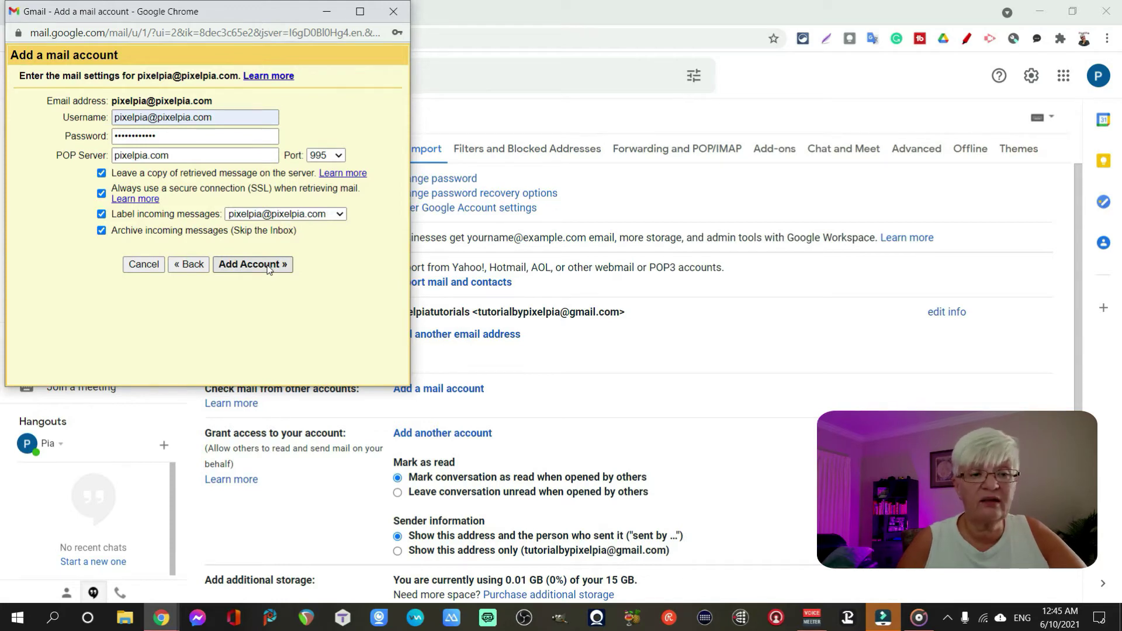
click(268, 266)
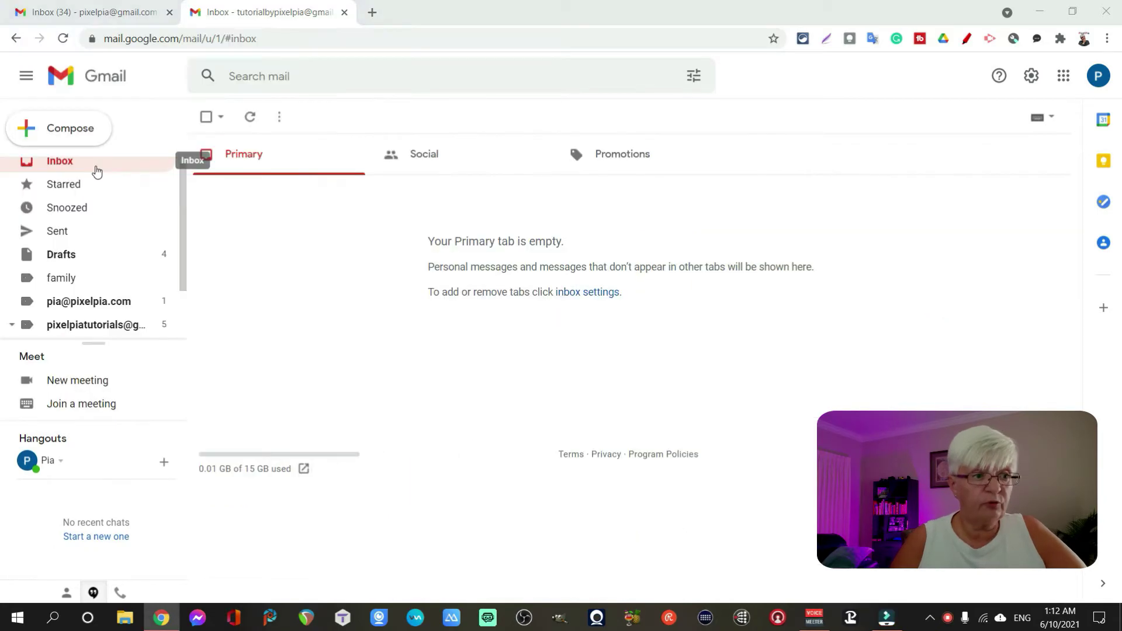
click(95, 165)
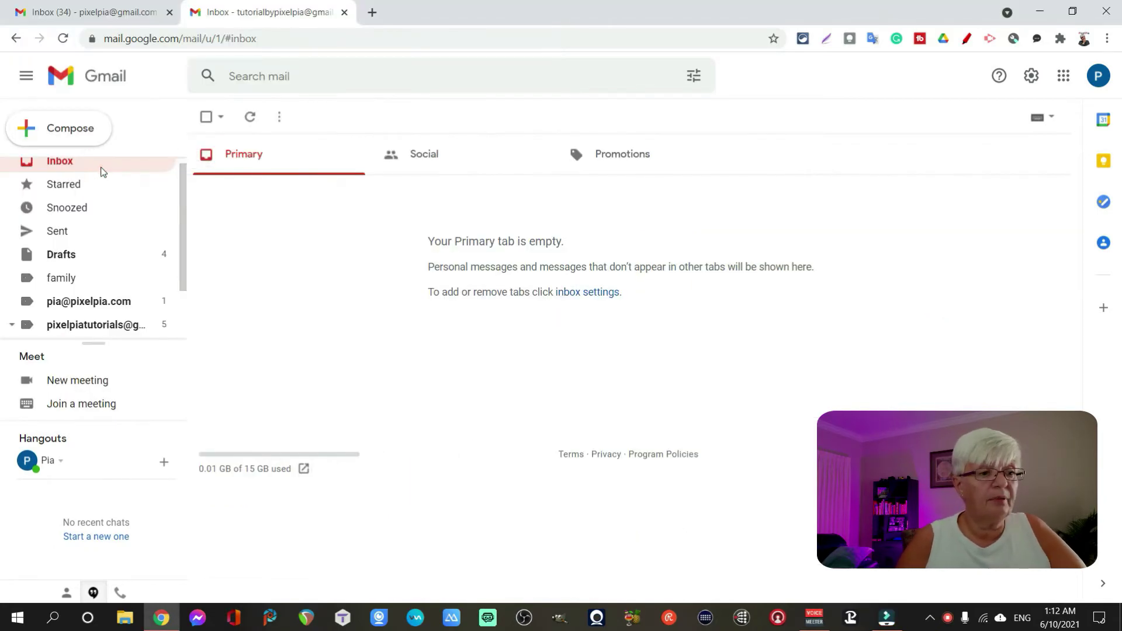
scroll(181, 175, down, 1)
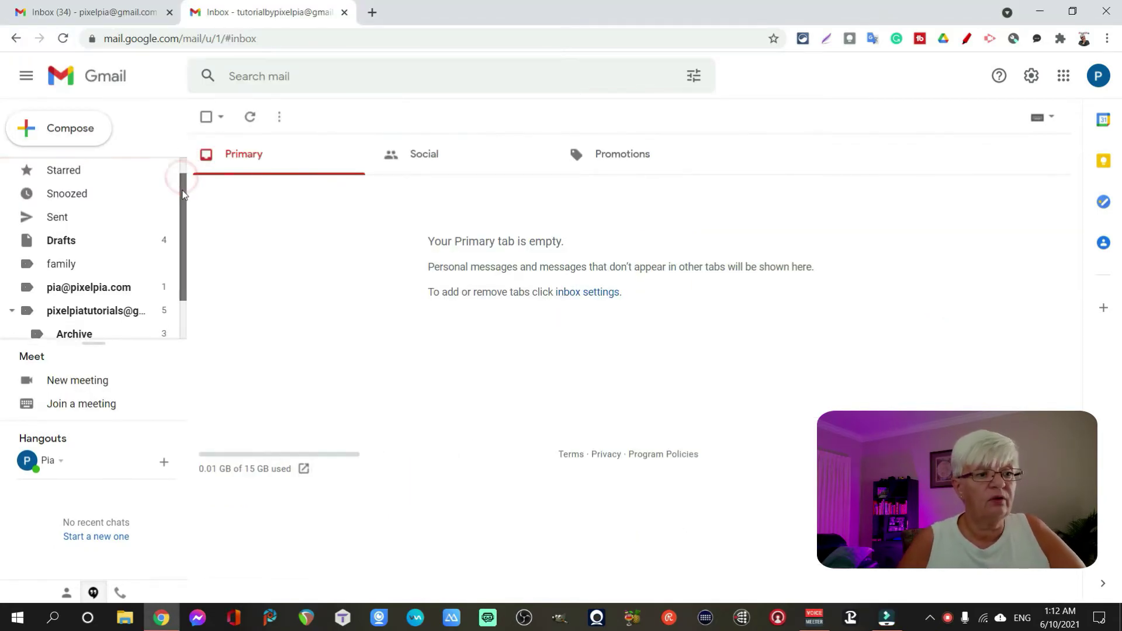
scroll(184, 150, up, 2)
scroll(183, 199, down, 2)
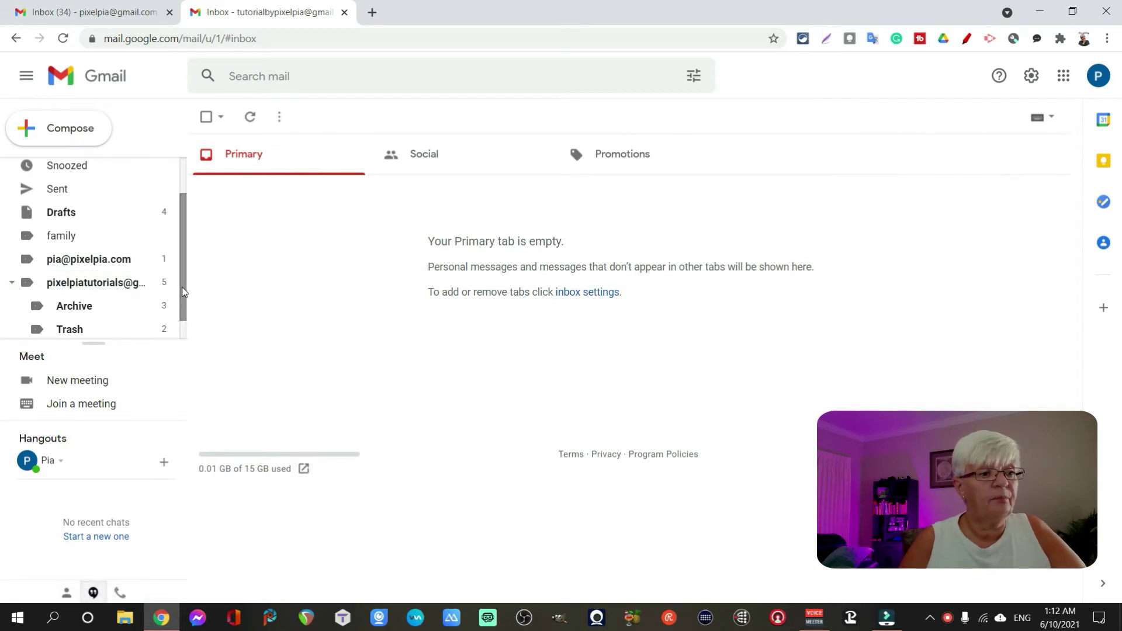
drag(180, 290, 183, 257)
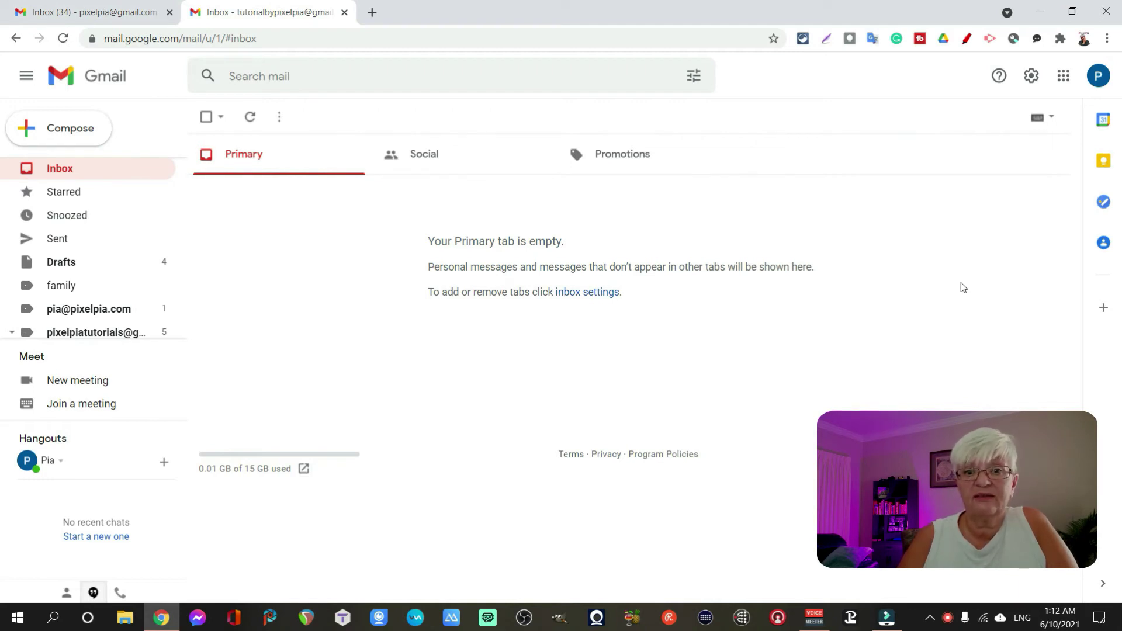
- From the Accounts and Import settings, begin adding another send-from email address
click(991, 151)
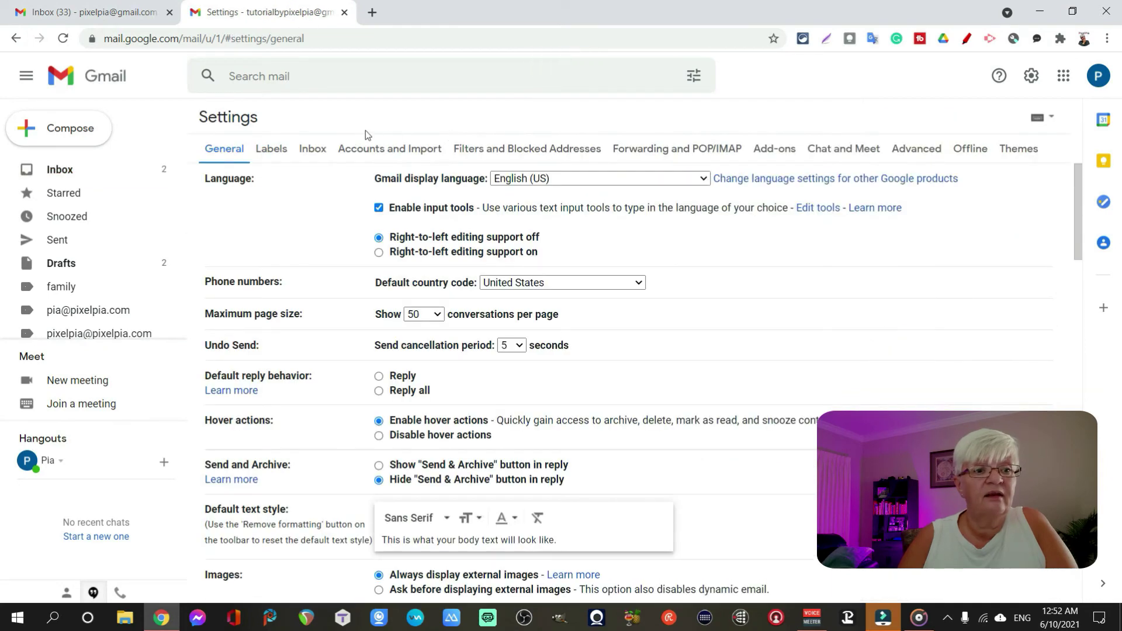
click(377, 146)
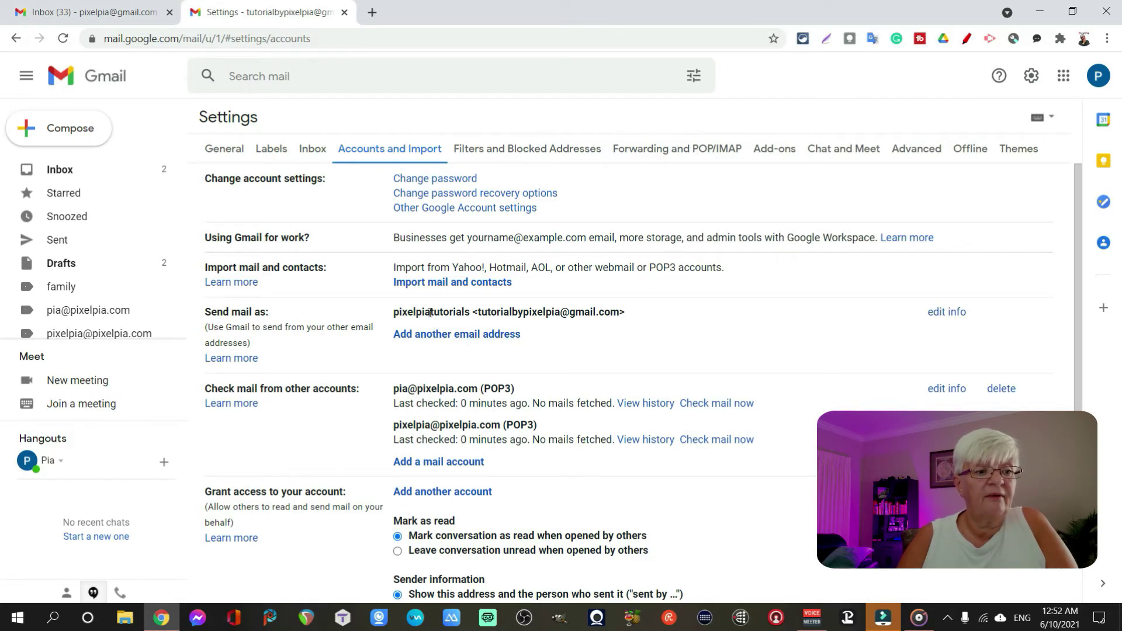
click(459, 338)
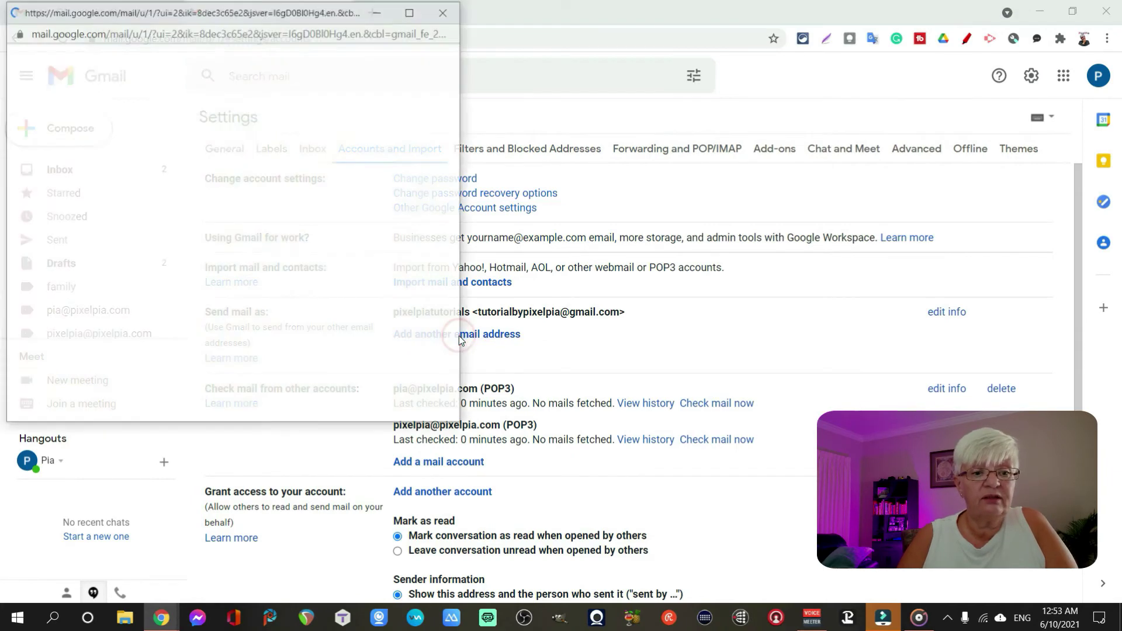
- Enter display name 'PixelPia' and the pixelpia.com address, then continue to the SMTP step
double_click(217, 111)
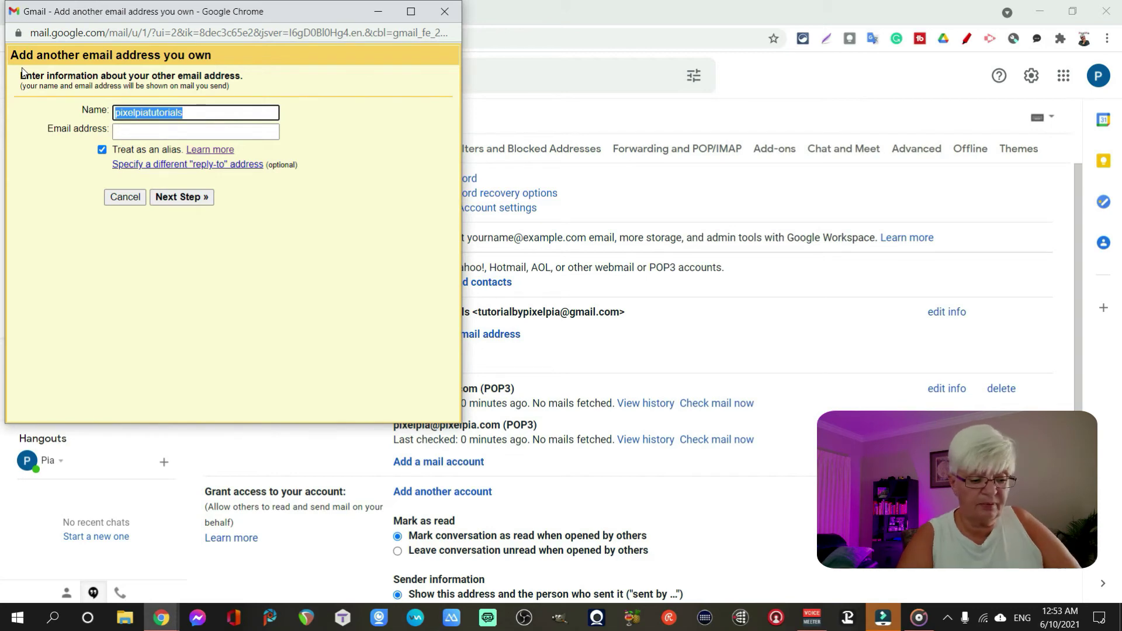
text(PixelPia)
key(Tab)
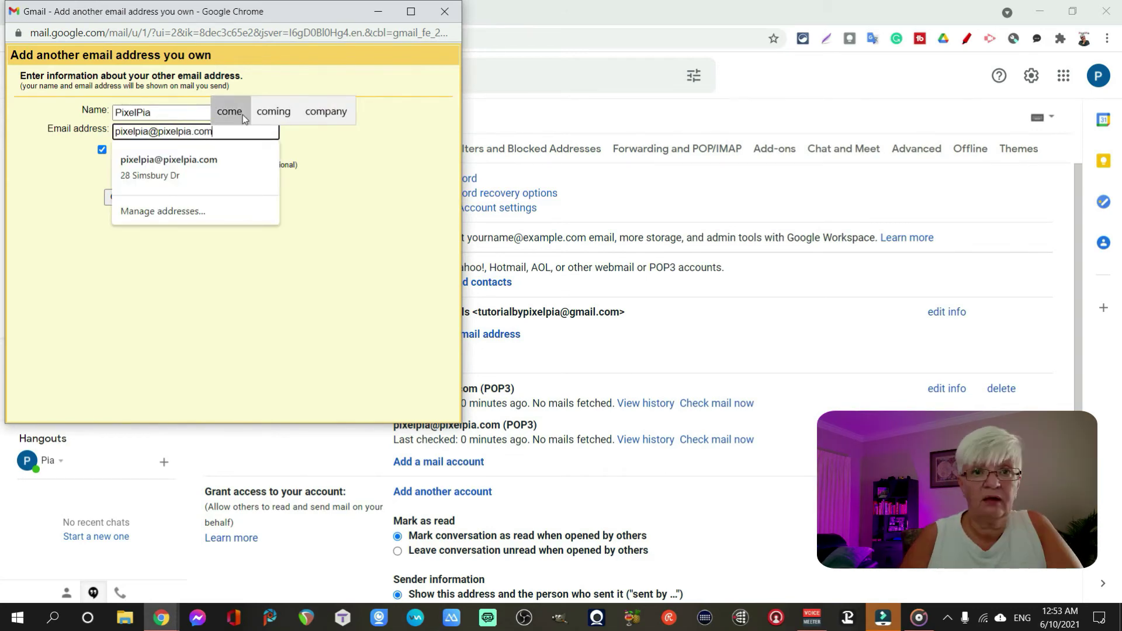
key(Return)
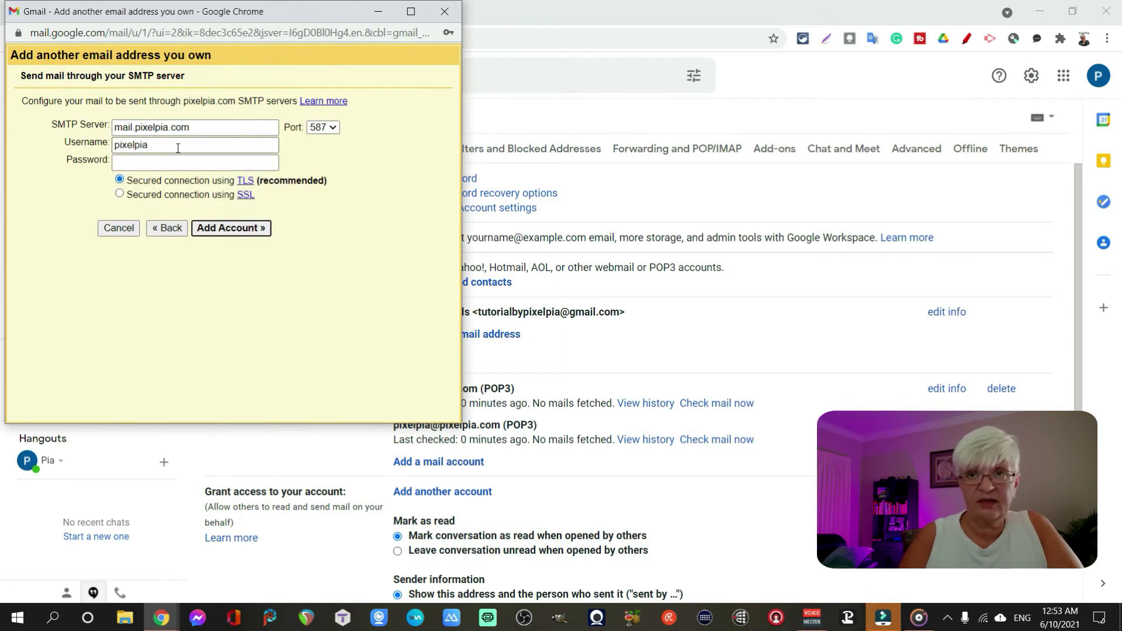
- Remove the 'mail.' prefix so the SMTP server reads pixelpia.com
click(177, 148)
click(170, 172)
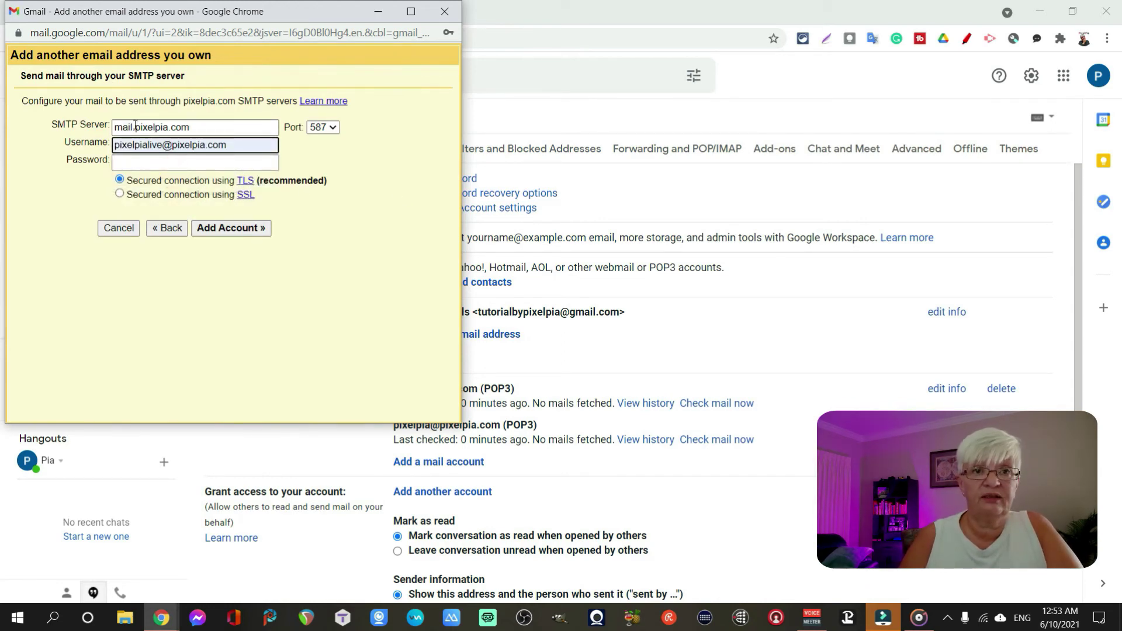
drag(135, 126, 63, 120)
key(BackSpace)
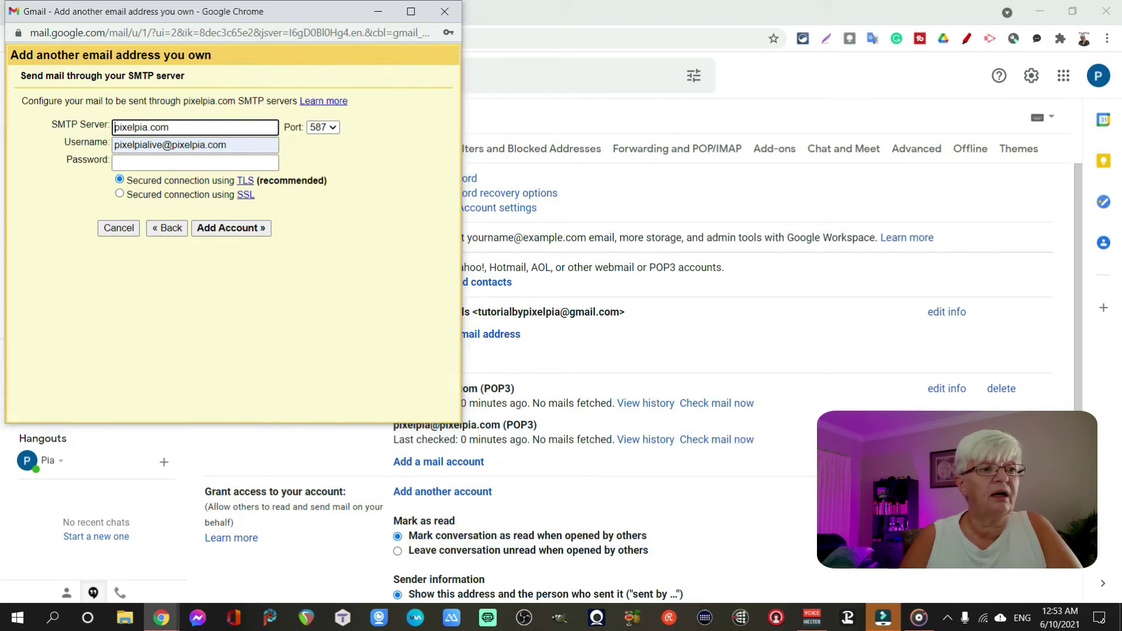
click(215, 125)
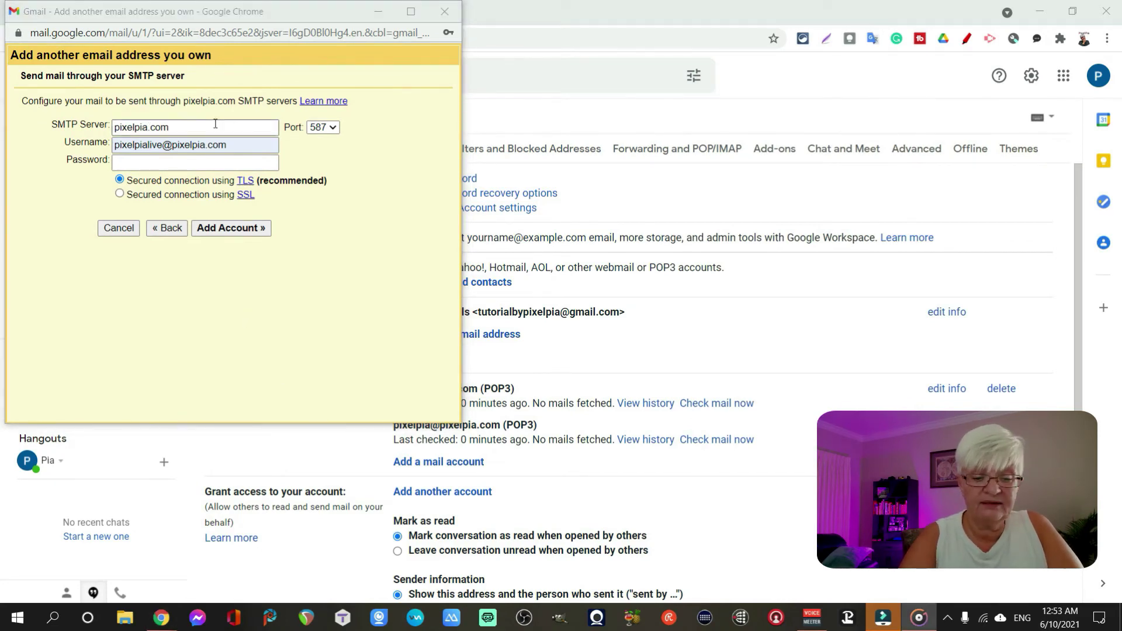
- Set the full pixelpia.com address as username, enter the password, and choose port 465 with SSL
drag(261, 145, 114, 145)
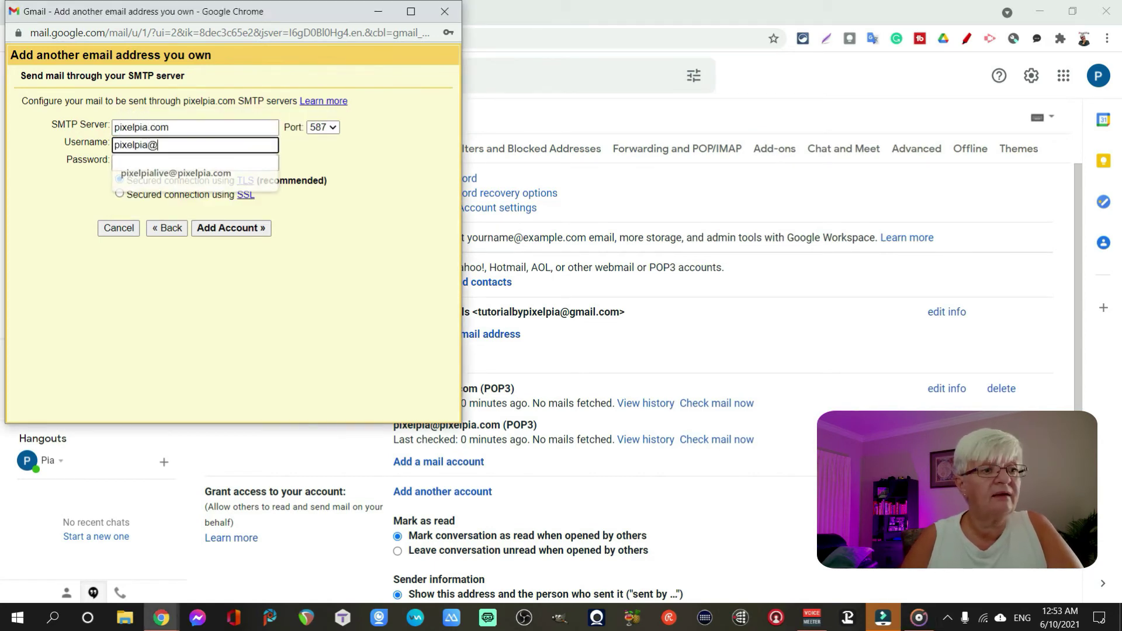
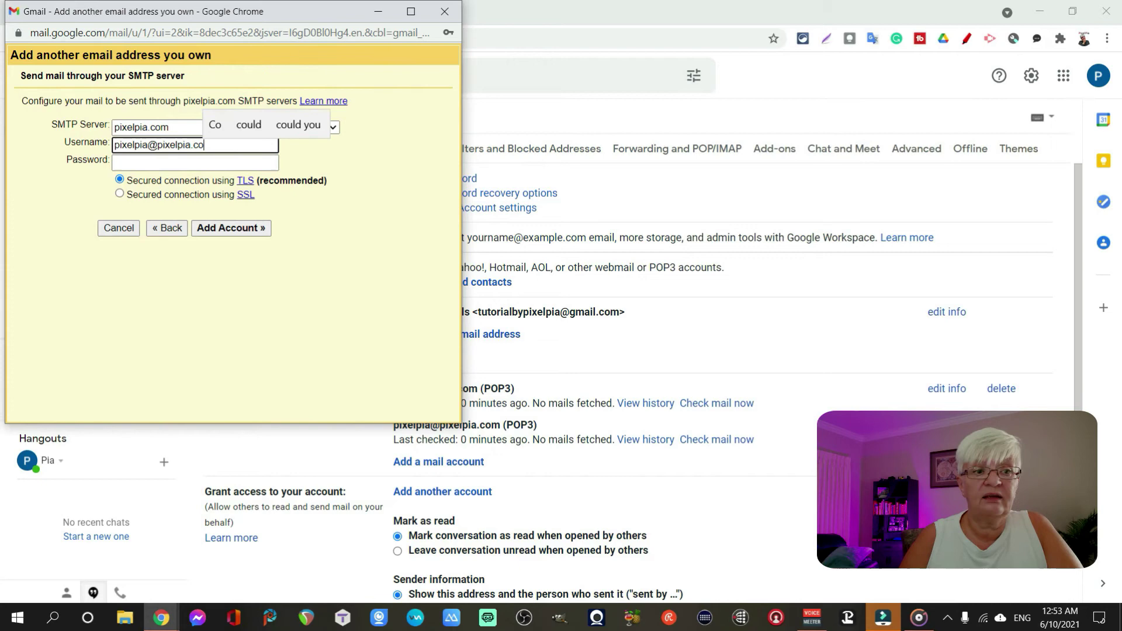
key(Tab)
text(••••••••••)
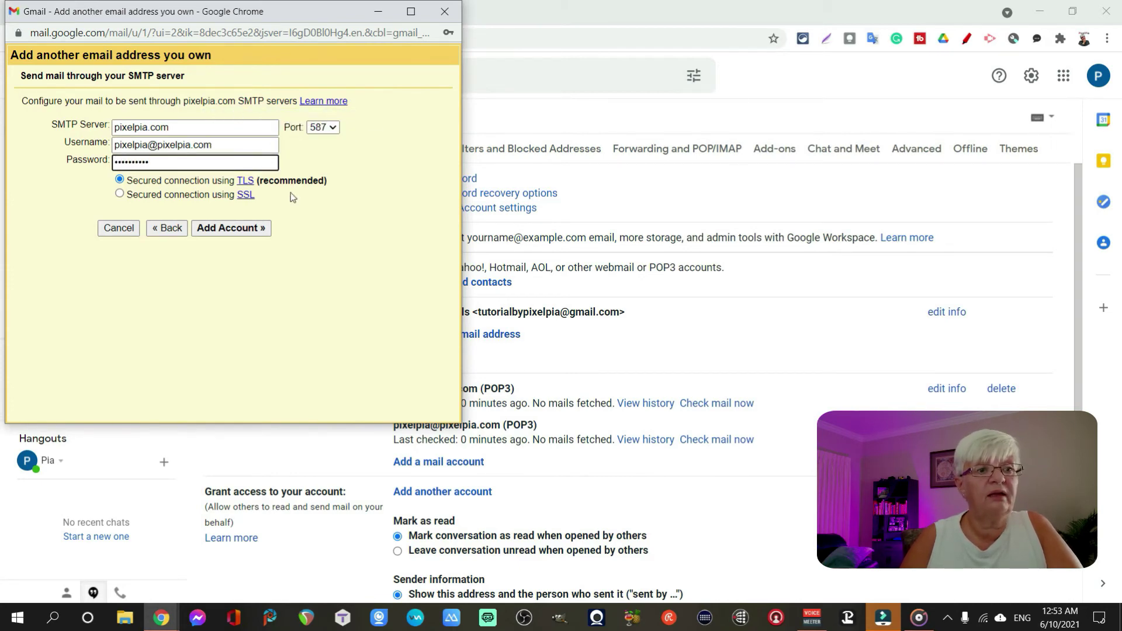
click(325, 127)
click(318, 140)
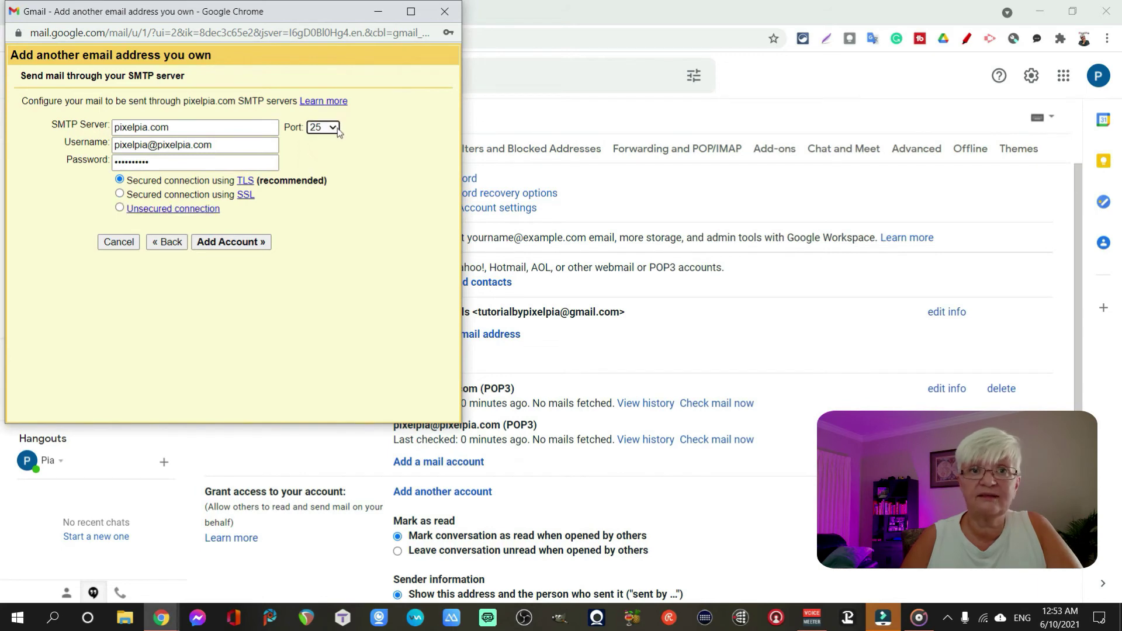
click(324, 127)
click(325, 152)
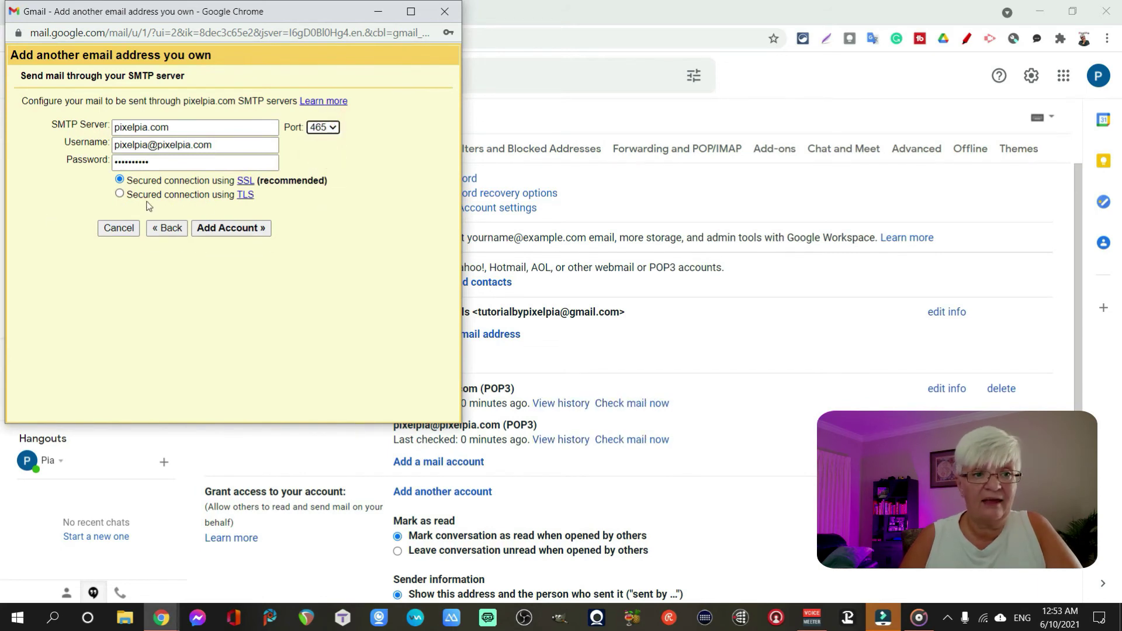
- Save the send-as account and switch a new message's sender to the pixelpia.com address
click(251, 229)
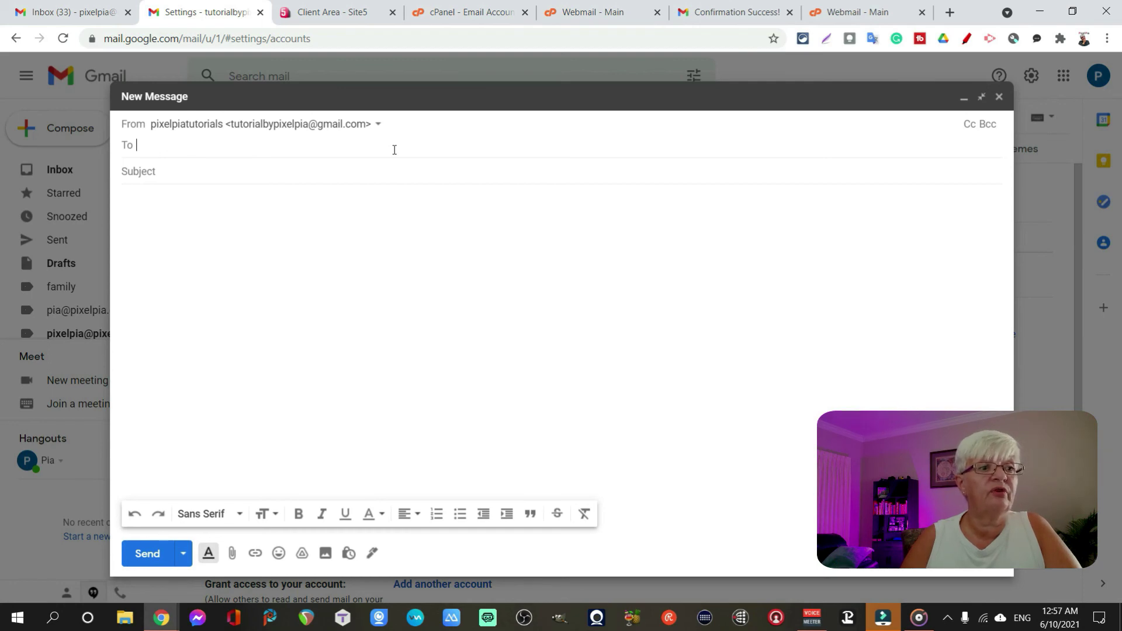
click(374, 124)
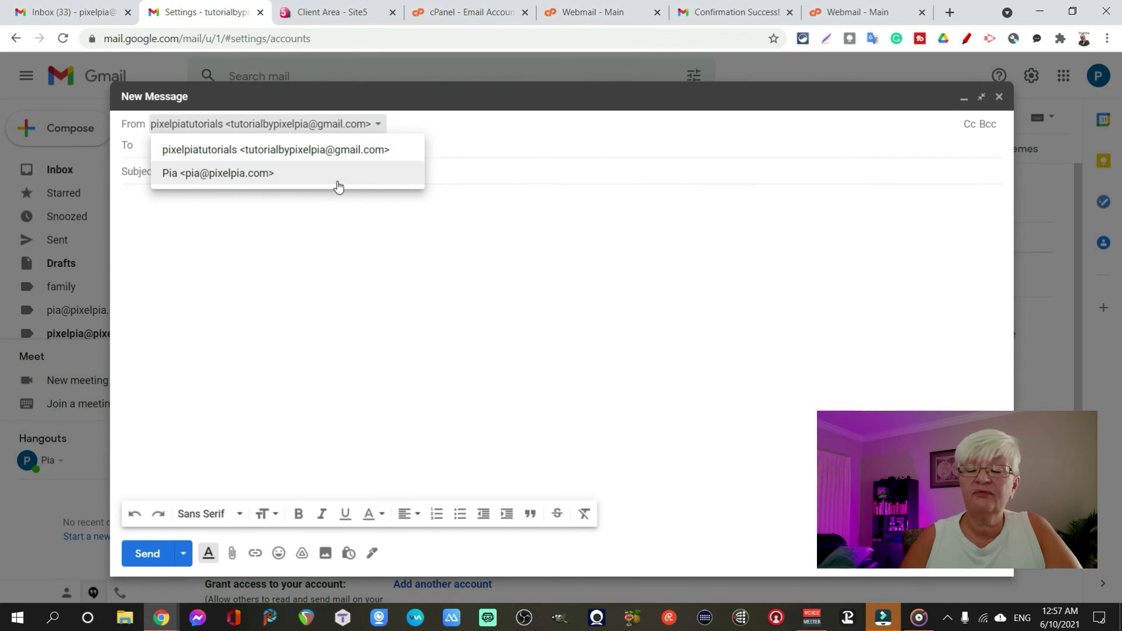
click(369, 174)
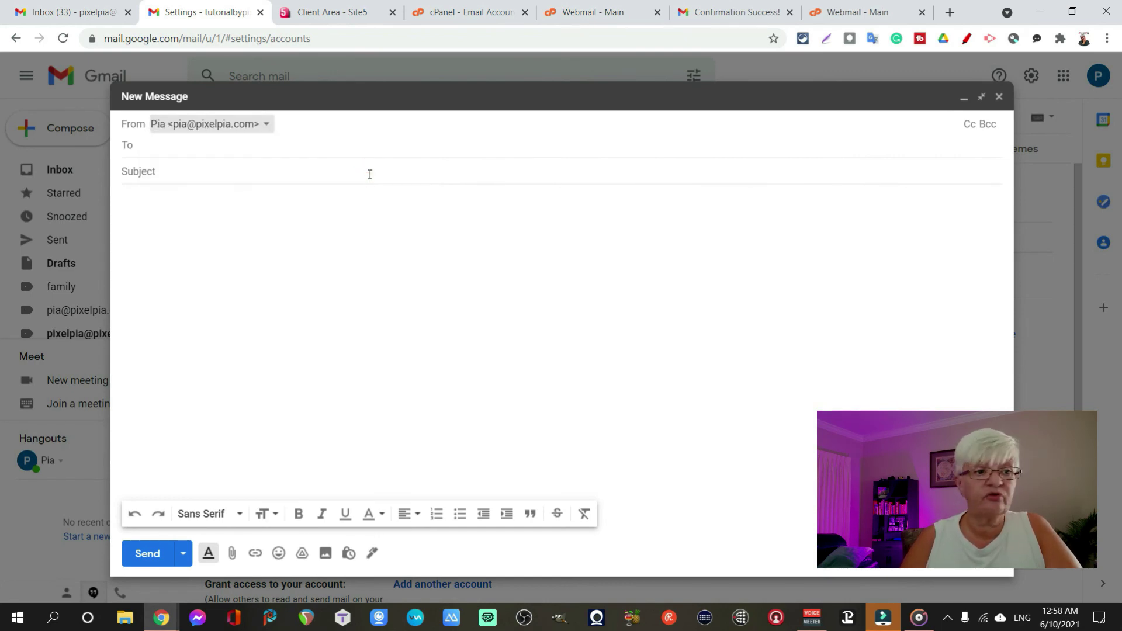